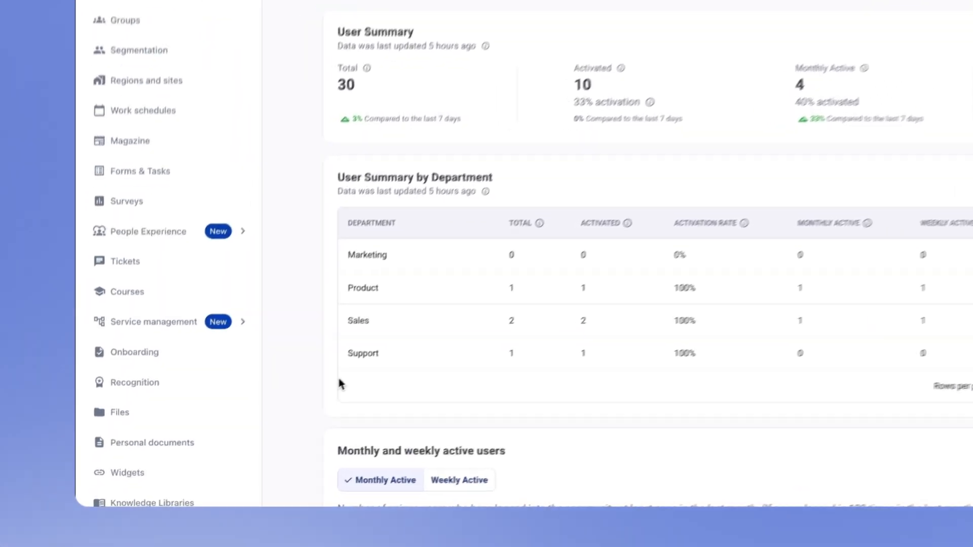
Enable the Attendance control app for the community and save the change
{"action": "scroll", "coordinate": [132, 387], "scroll_direction": "down", "scroll_amount": 3}
{"action": "left_click", "coordinate": [169, 452]}
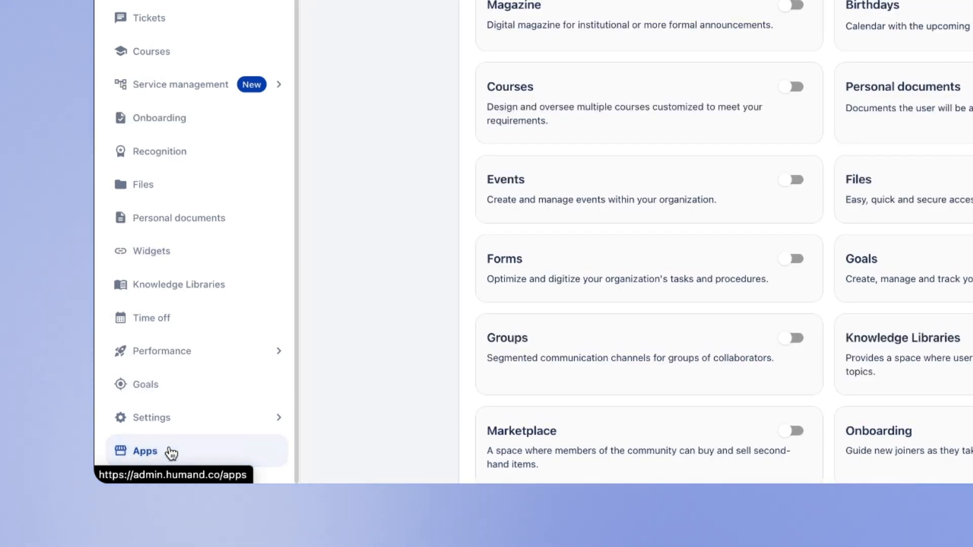
{"action": "scroll", "coordinate": [373, 355], "scroll_direction": "down", "scroll_amount": 8}
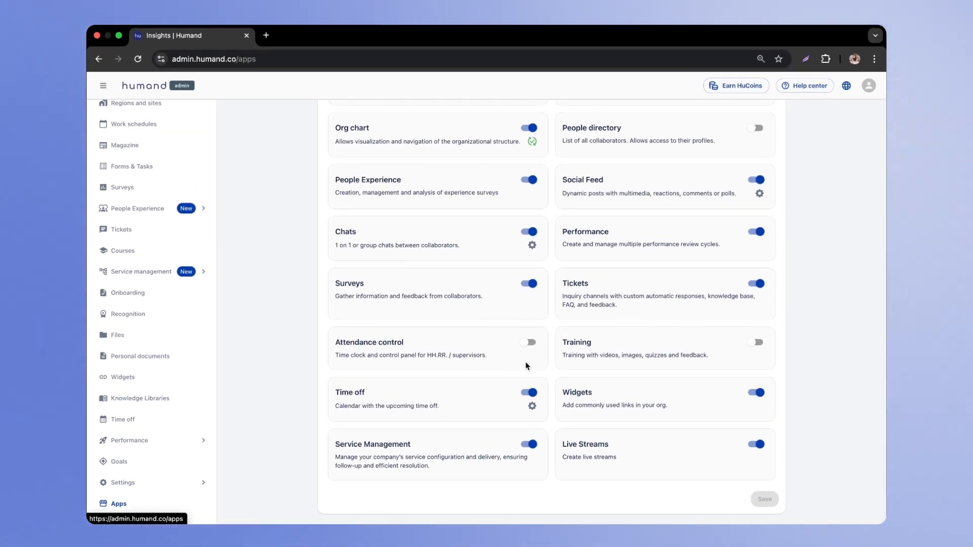
{"action": "left_click", "coordinate": [529, 343]}
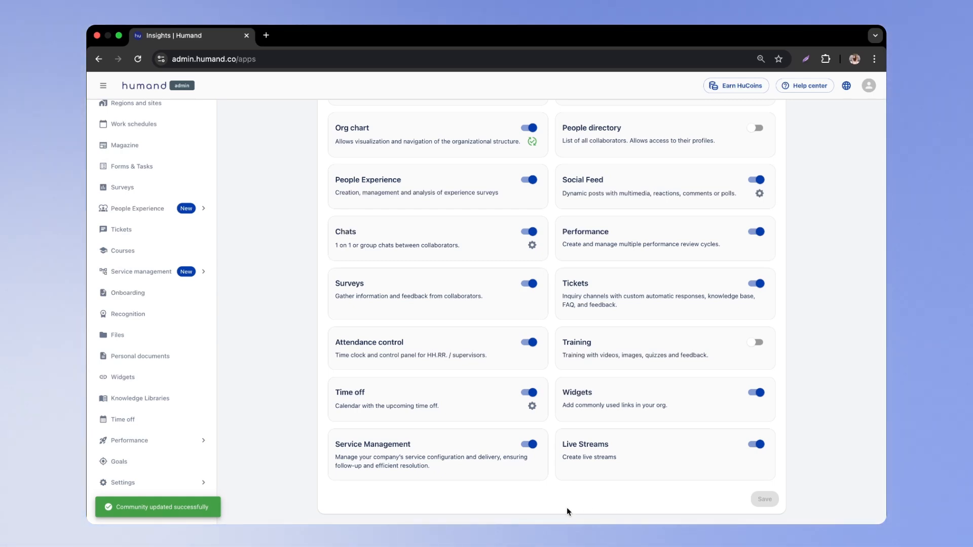
Check the community's timezone in the general settings, leaving the selected option as it is
{"action": "left_click", "coordinate": [172, 481]}
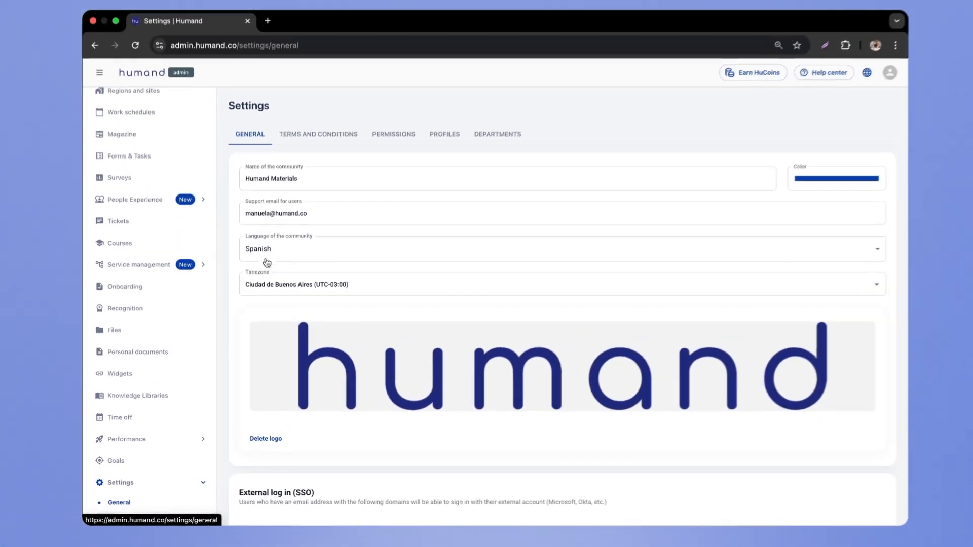
{"action": "left_click", "coordinate": [375, 286]}
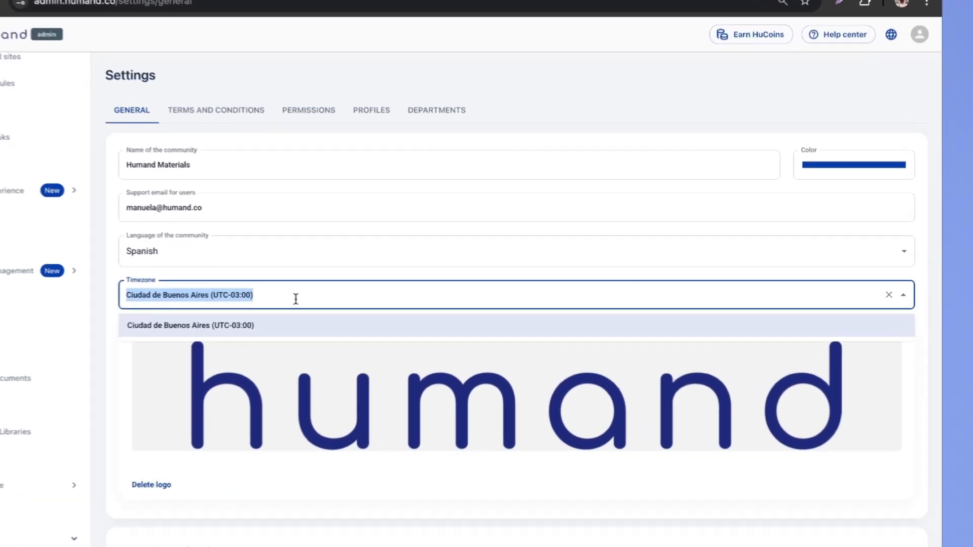
{"action": "left_click", "coordinate": [78, 328]}
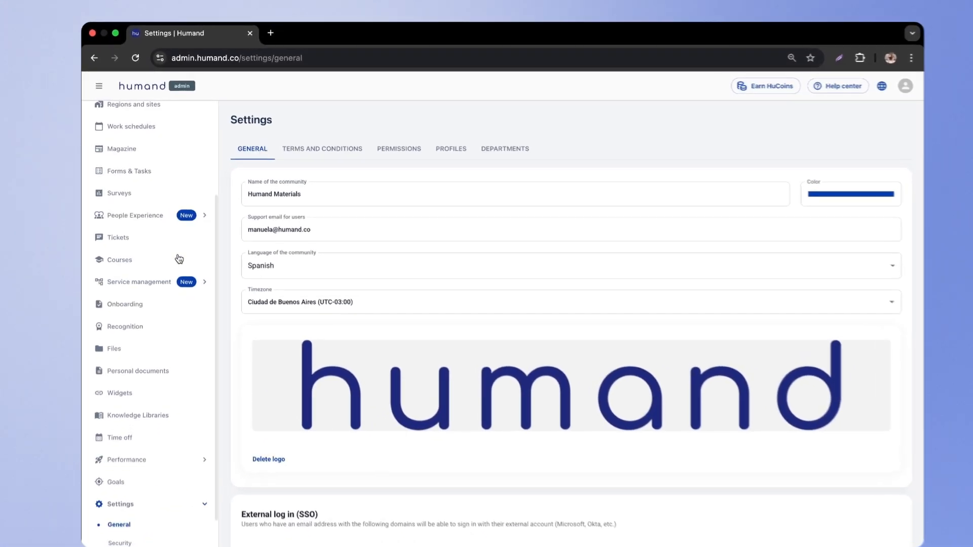
Review the permissions of the first account in the users list, including those for attendance control and work schedules
{"action": "scroll", "coordinate": [178, 257], "scroll_direction": "up", "scroll_amount": 5}
{"action": "left_click", "coordinate": [149, 158]}
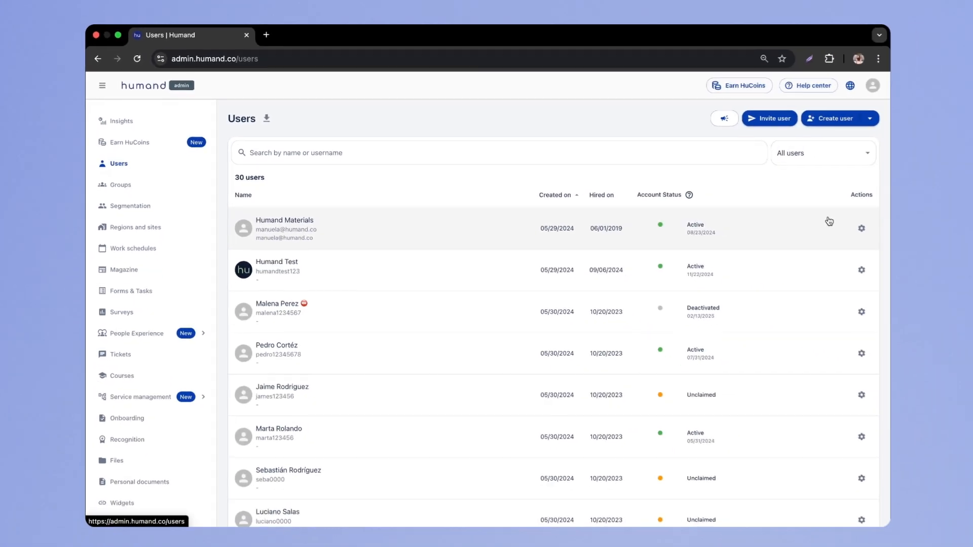
{"action": "left_click", "coordinate": [861, 228]}
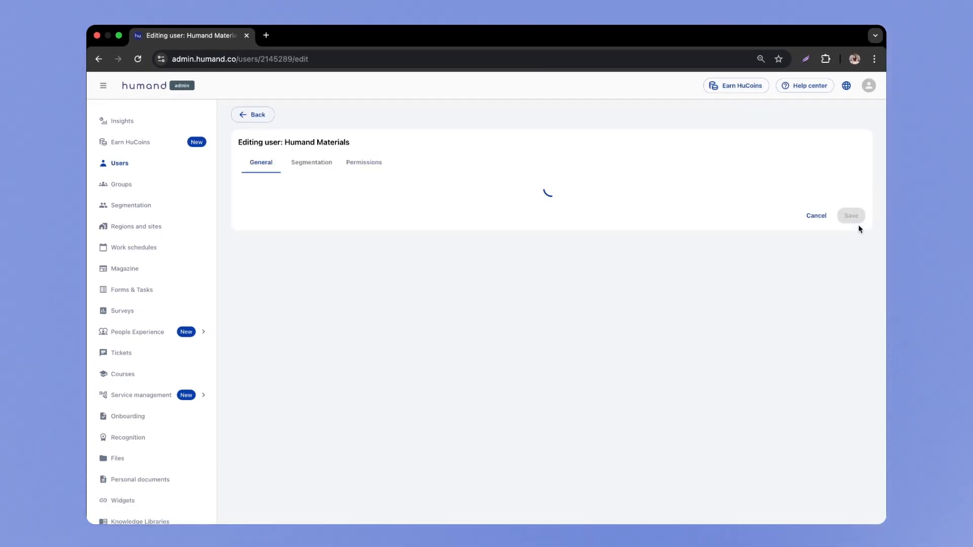
{"action": "left_click", "coordinate": [360, 160]}
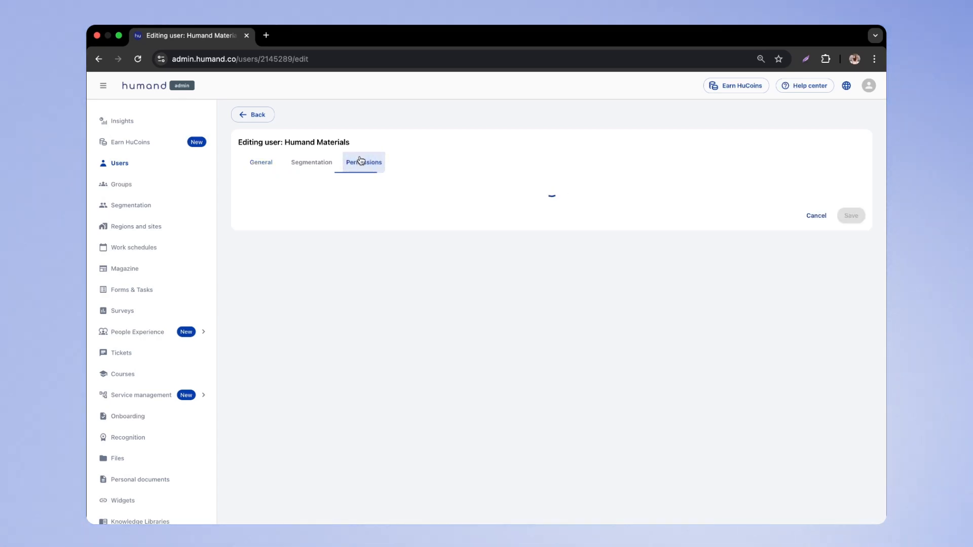
{"action": "scroll", "coordinate": [619, 283], "scroll_direction": "down", "scroll_amount": 5}
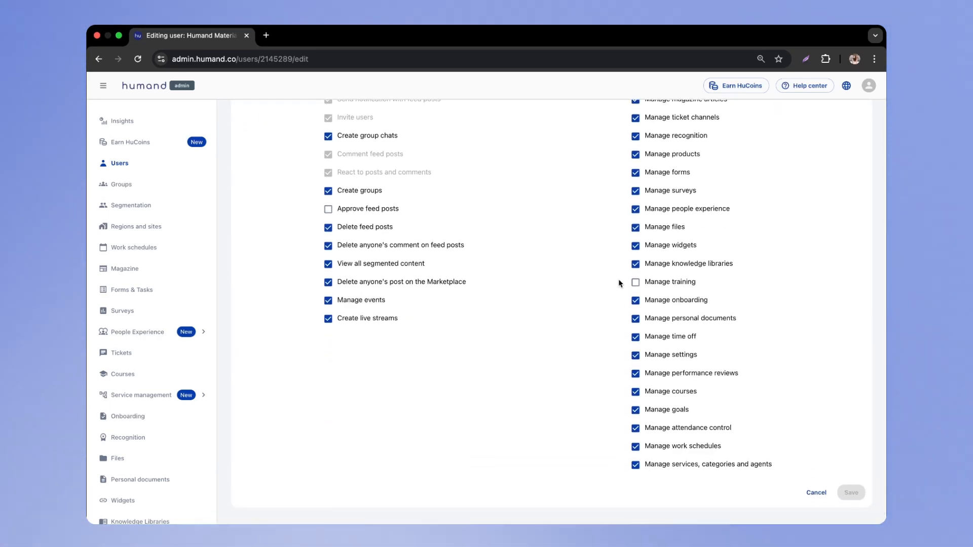
{"action": "scroll", "coordinate": [618, 279], "scroll_direction": "up", "scroll_amount": 5}
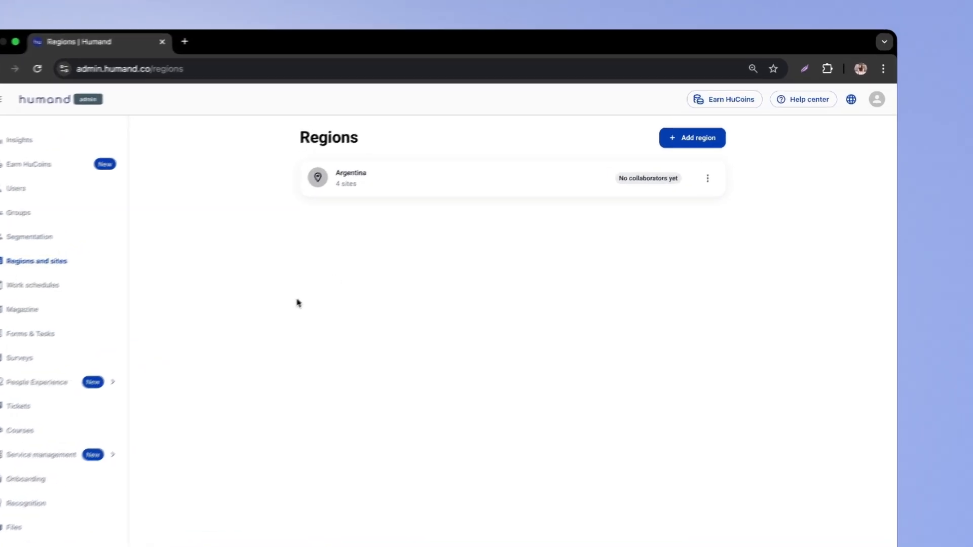
Start a new region named Brazil and proceed to its holidays
{"action": "left_click", "coordinate": [661, 163]}
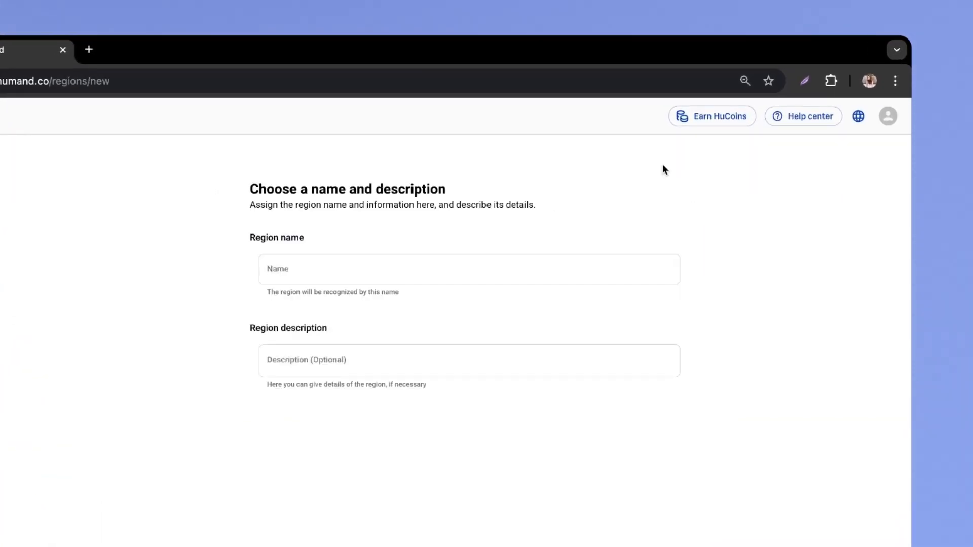
{"action": "left_click", "coordinate": [574, 206]}
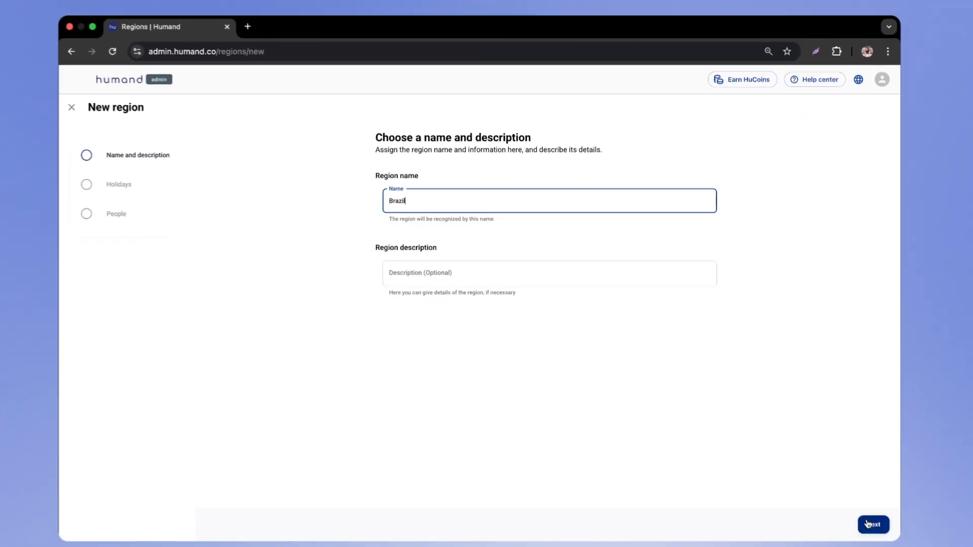
{"action": "left_click", "coordinate": [856, 508]}
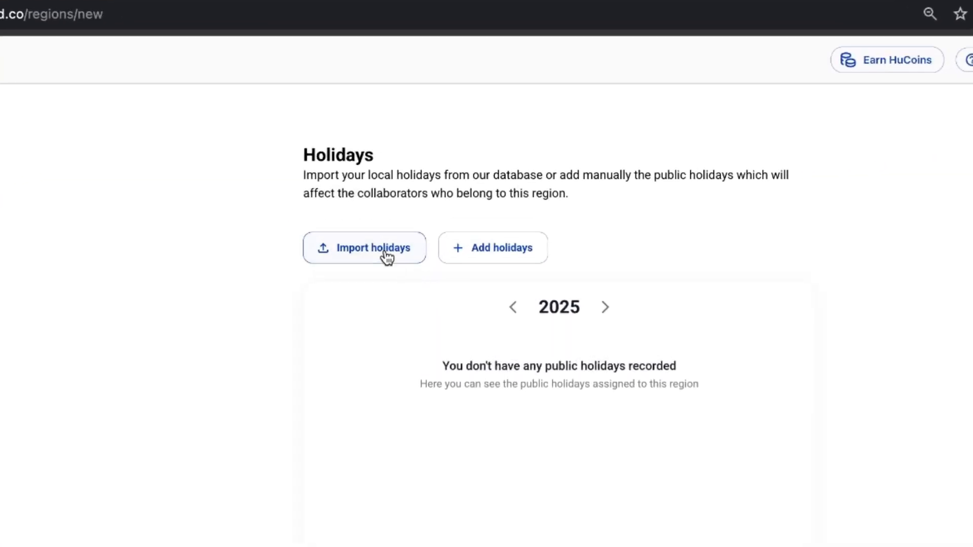
Import the 2025 public holidays of Brasil into the region, leaving out Tiradentes Day and Brazilian Valentine's Day
{"action": "left_click", "coordinate": [387, 255]}
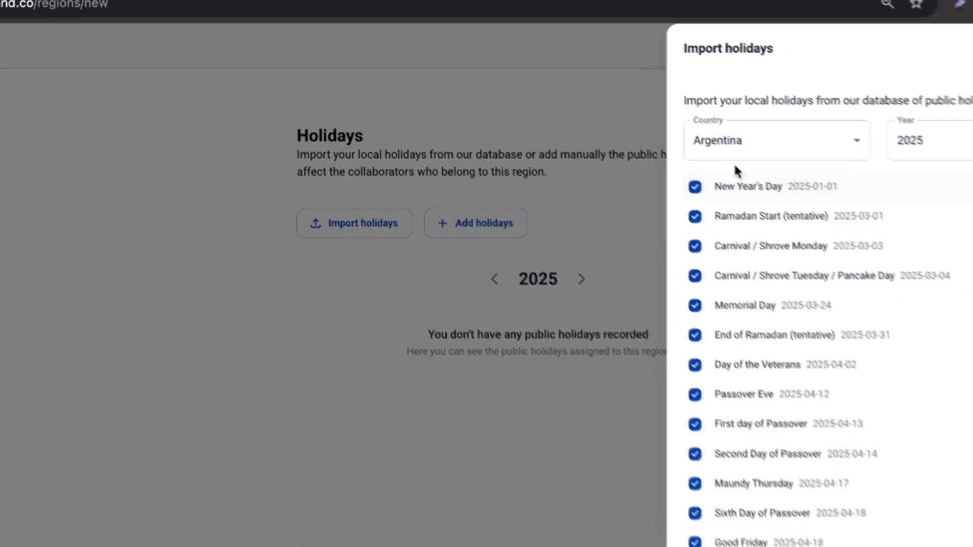
{"action": "left_click", "coordinate": [786, 177]}
{"action": "left_click", "coordinate": [631, 158]}
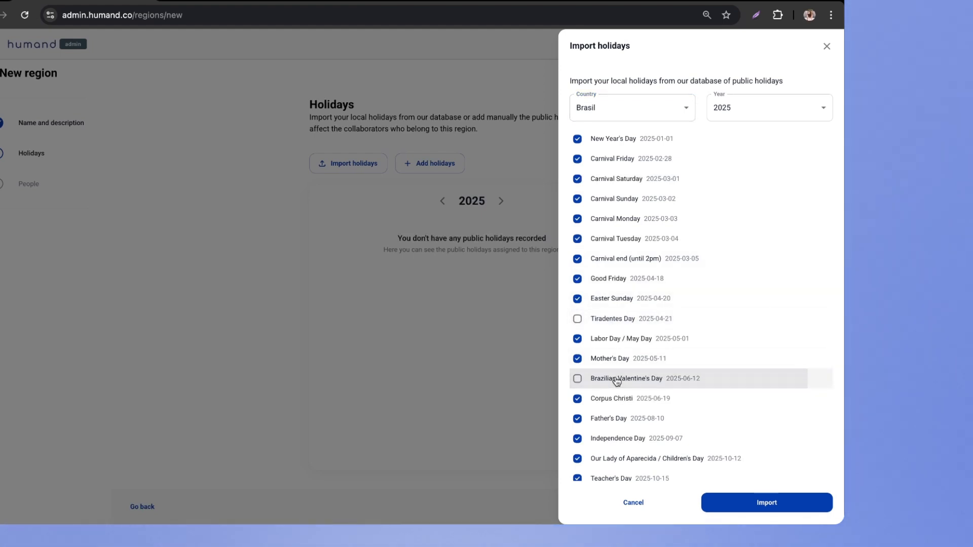
{"action": "left_click", "coordinate": [754, 502]}
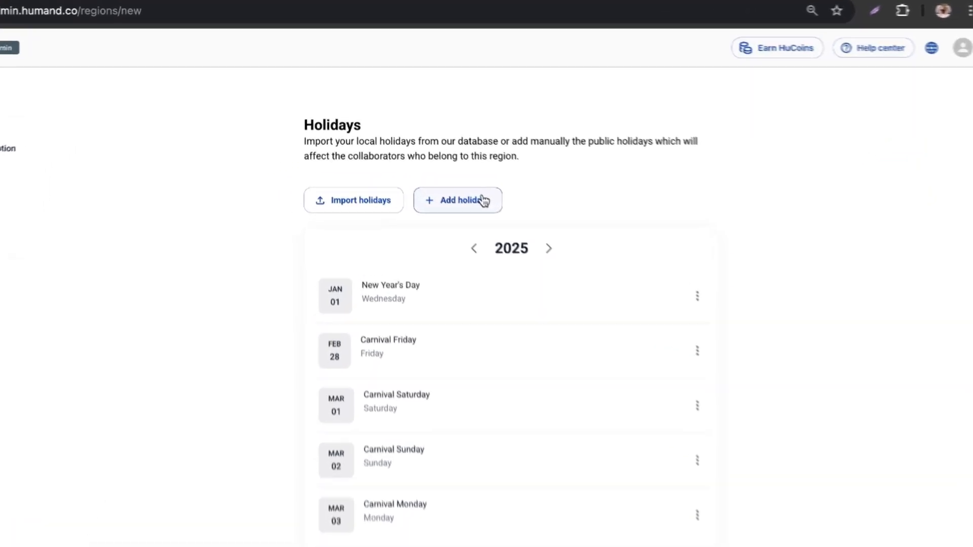
View the form for a custom regional holiday and close it without adding one
{"action": "left_click", "coordinate": [482, 200]}
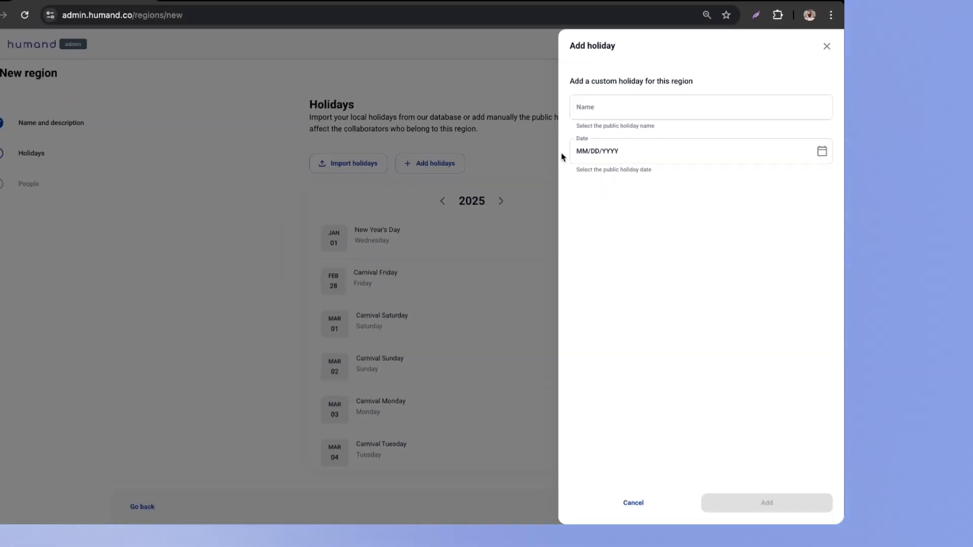
{"action": "left_click", "coordinate": [510, 165]}
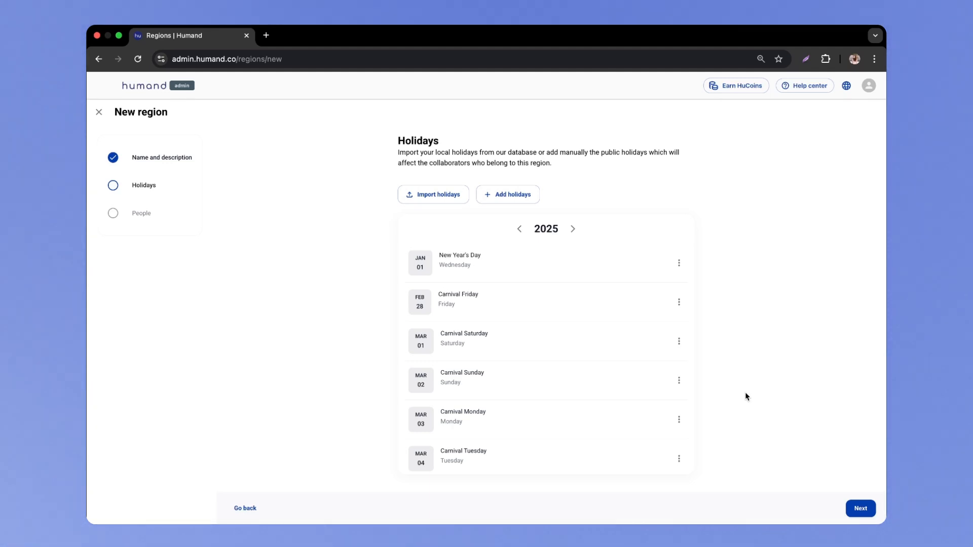
Assign all collaborators filtered by Rio de Janeiro, San Pablo and Brasilia to the region and finish creating it
{"action": "left_click", "coordinate": [860, 508]}
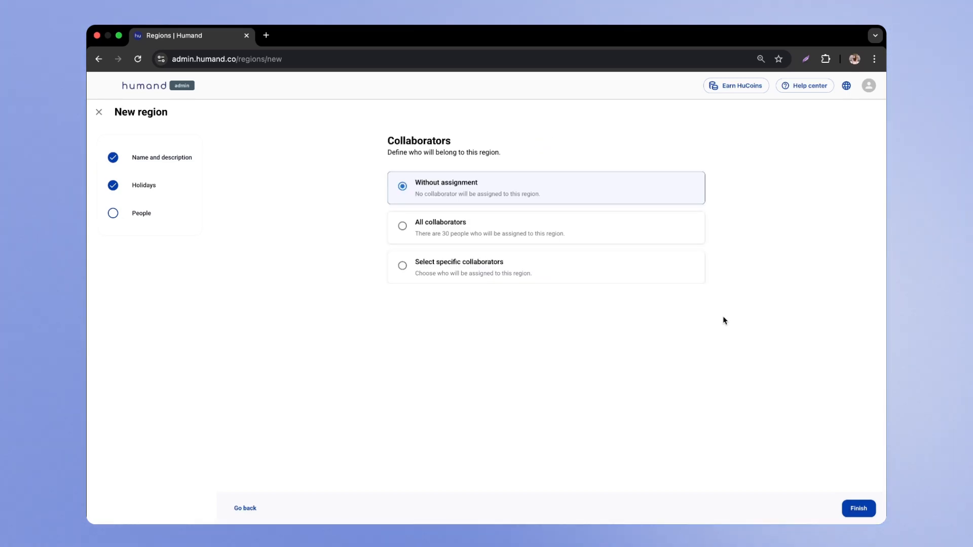
{"action": "left_click", "coordinate": [619, 239]}
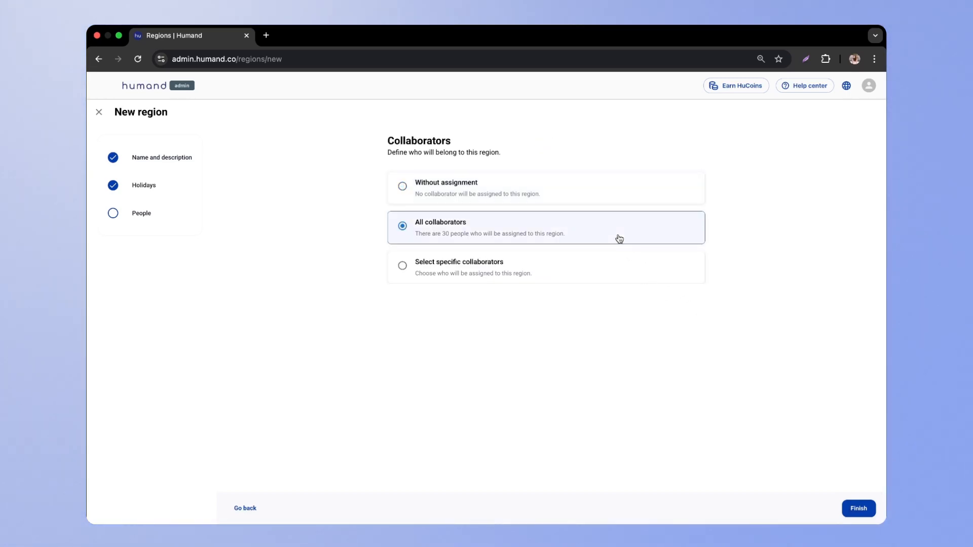
{"action": "left_click", "coordinate": [606, 275]}
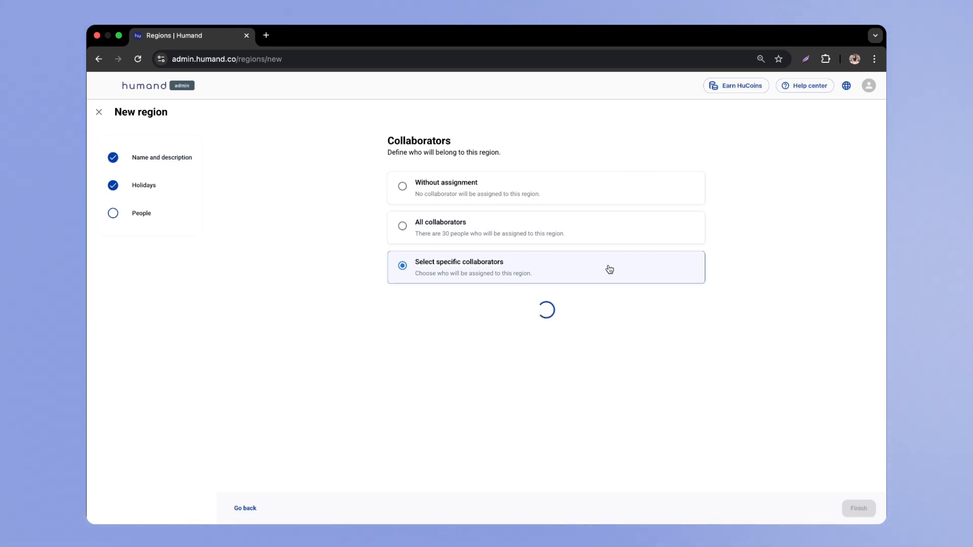
{"action": "left_click", "coordinate": [520, 330]}
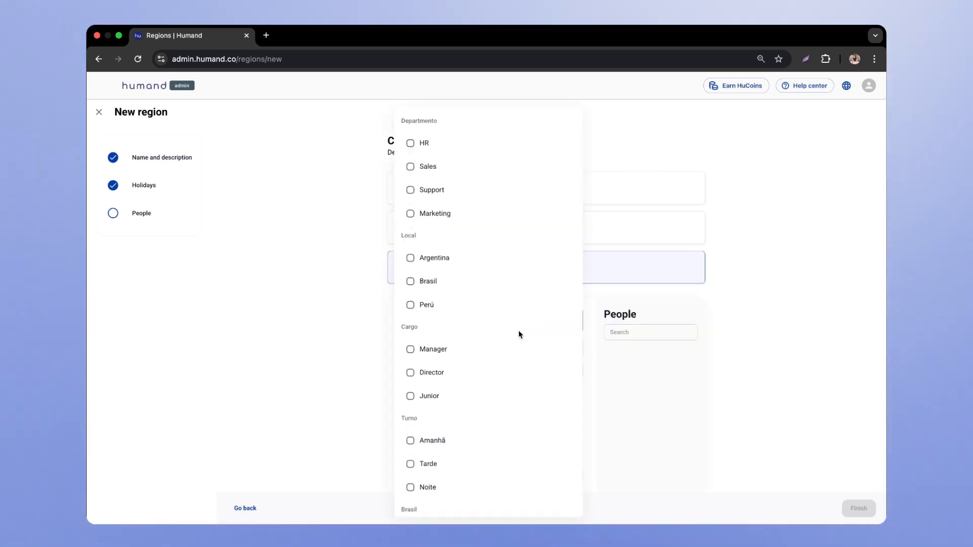
{"action": "scroll", "coordinate": [491, 380], "scroll_direction": "down", "scroll_amount": 3}
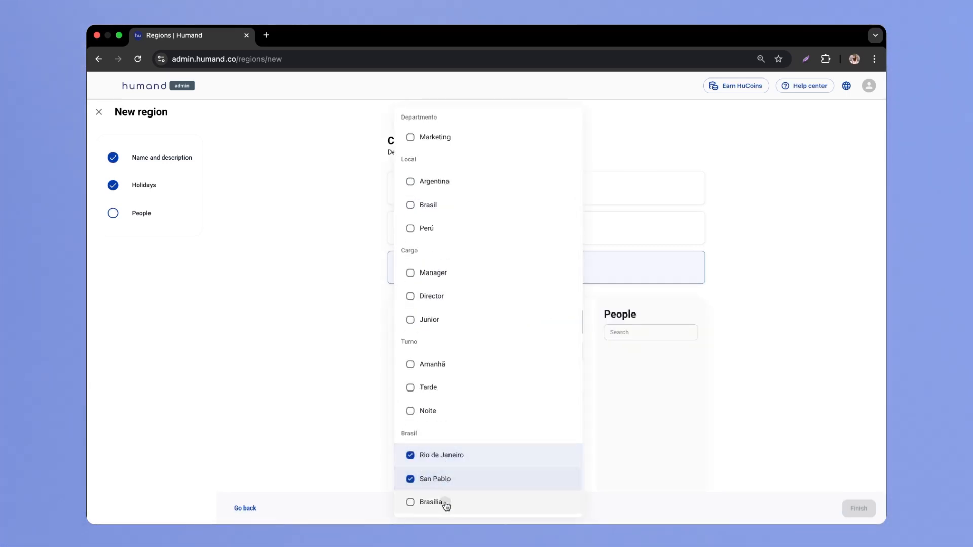
{"action": "left_click", "coordinate": [682, 467]}
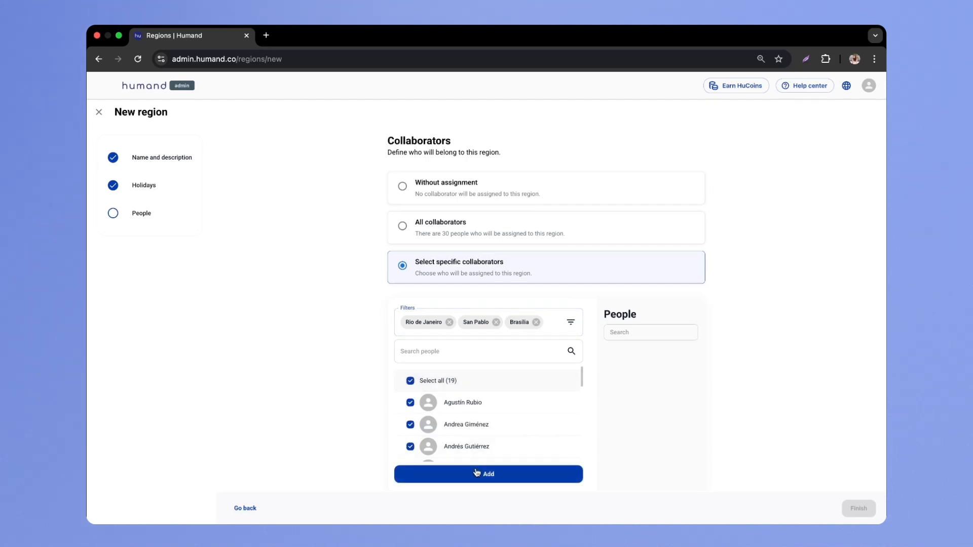
{"action": "left_click", "coordinate": [476, 473]}
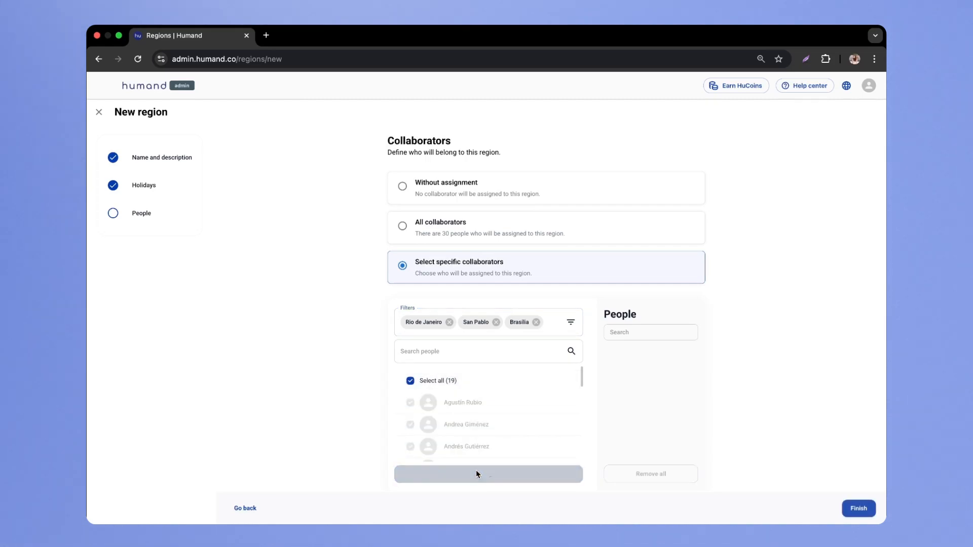
{"action": "left_click", "coordinate": [860, 509]}
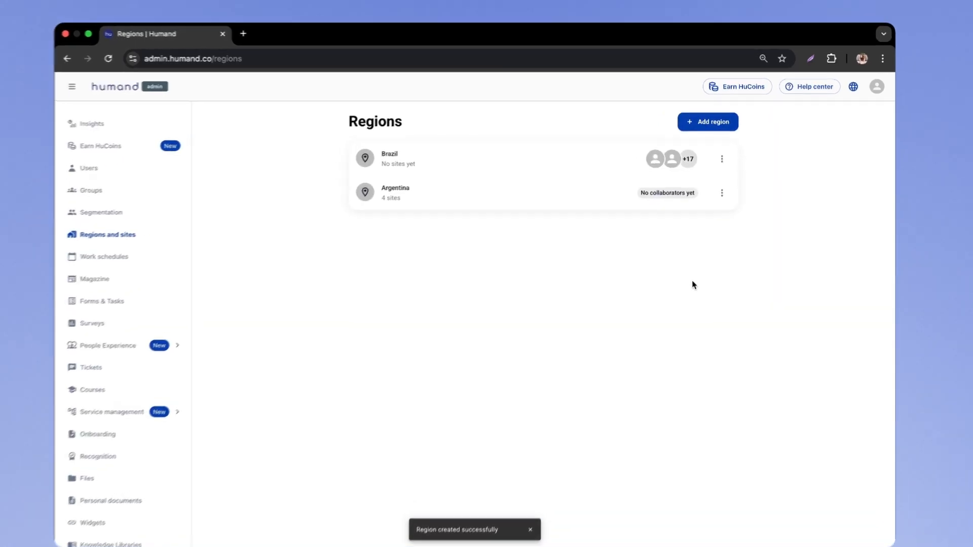
Start a new site in the Brazil region and name it Rio de Janeiro
{"action": "left_click", "coordinate": [722, 160]}
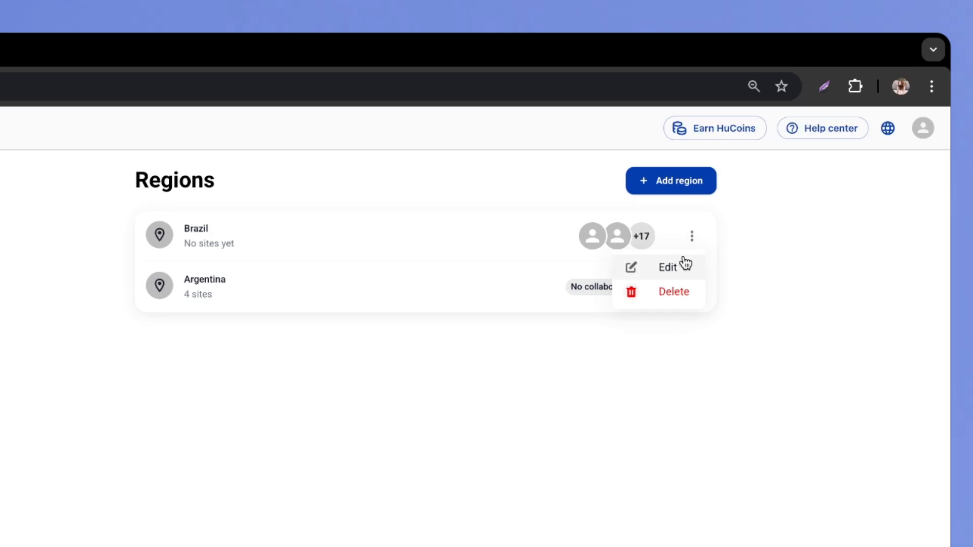
{"action": "left_click", "coordinate": [684, 264]}
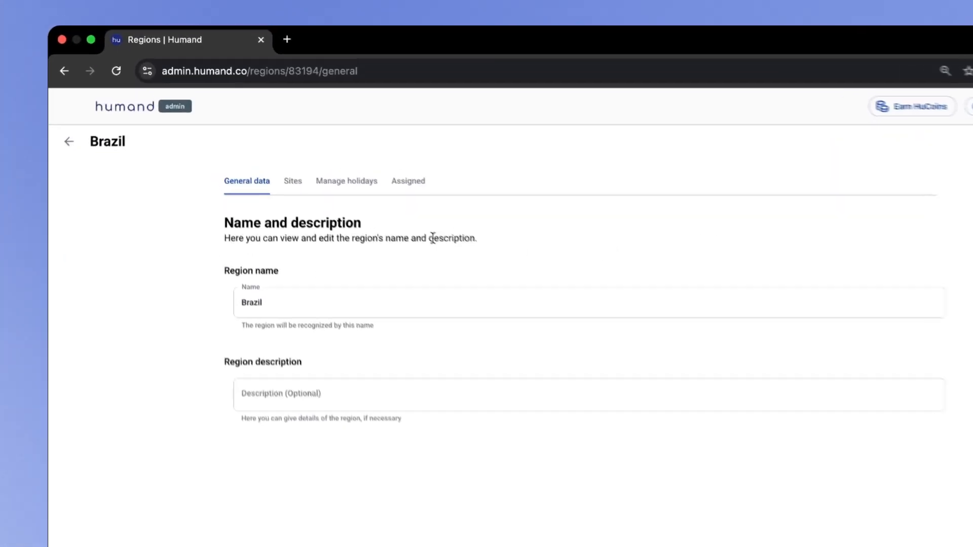
{"action": "left_click", "coordinate": [300, 180]}
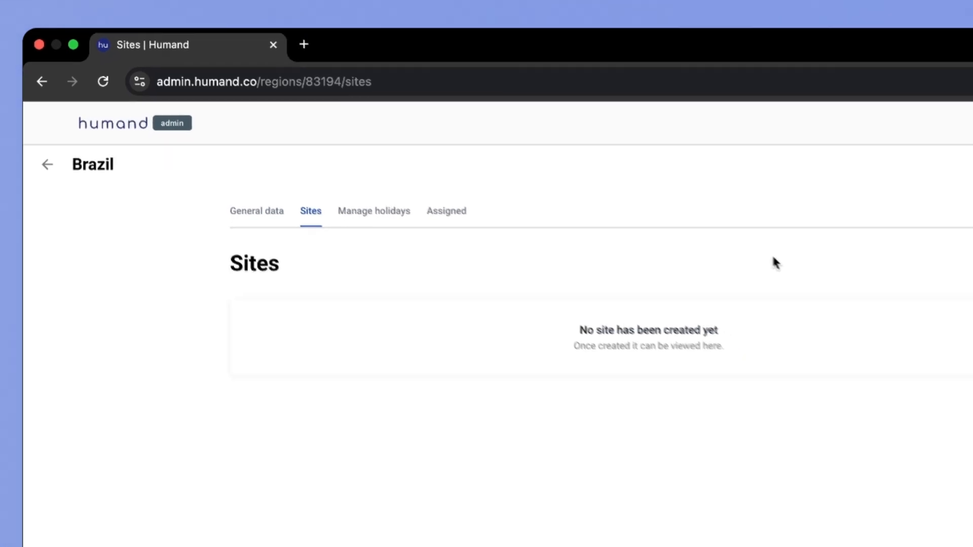
{"action": "left_click", "coordinate": [729, 175]}
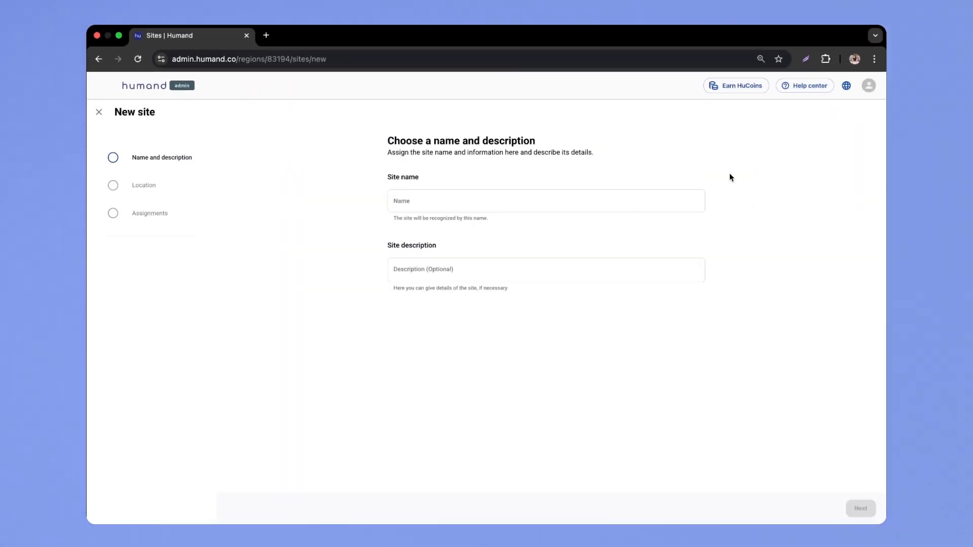
{"action": "left_click", "coordinate": [664, 199]}
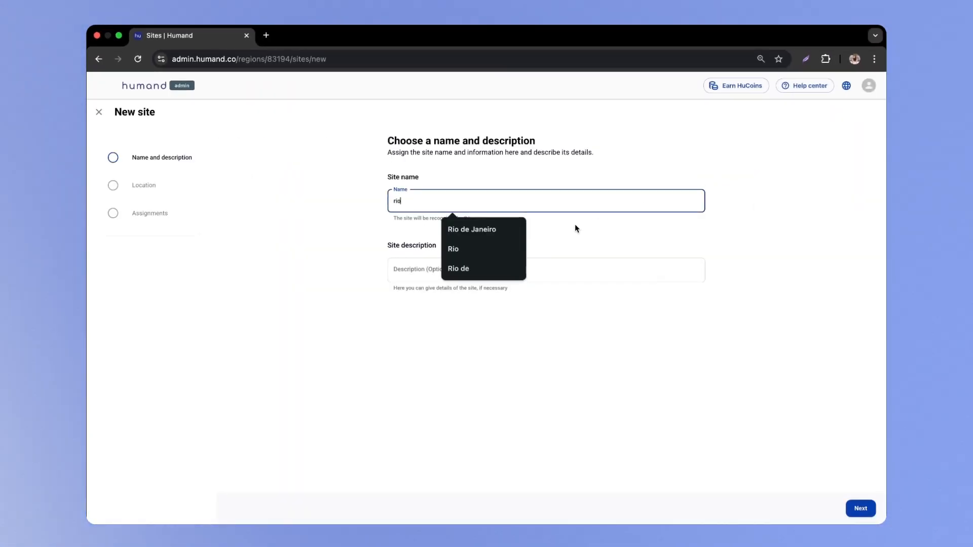
{"action": "left_click", "coordinate": [512, 228]}
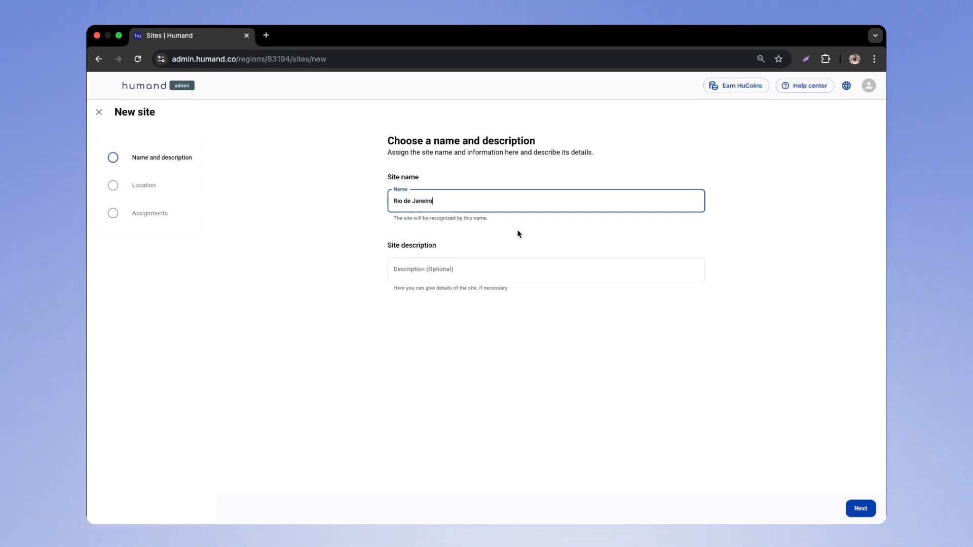
Set the site's location to Copacabana, Rio de Janeiro - State of Rio de Janeiro, Brazil
{"action": "left_click", "coordinate": [860, 508]}
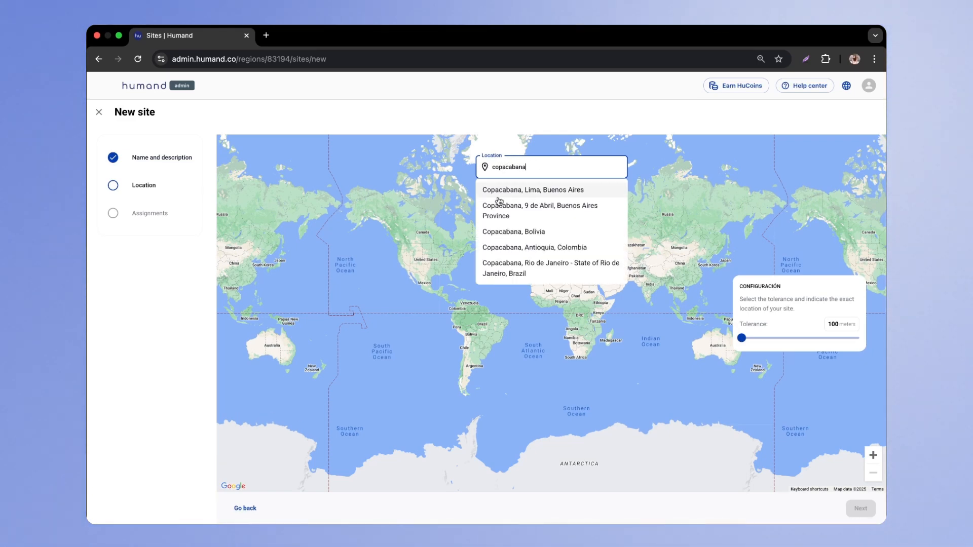
{"action": "left_click", "coordinate": [518, 269]}
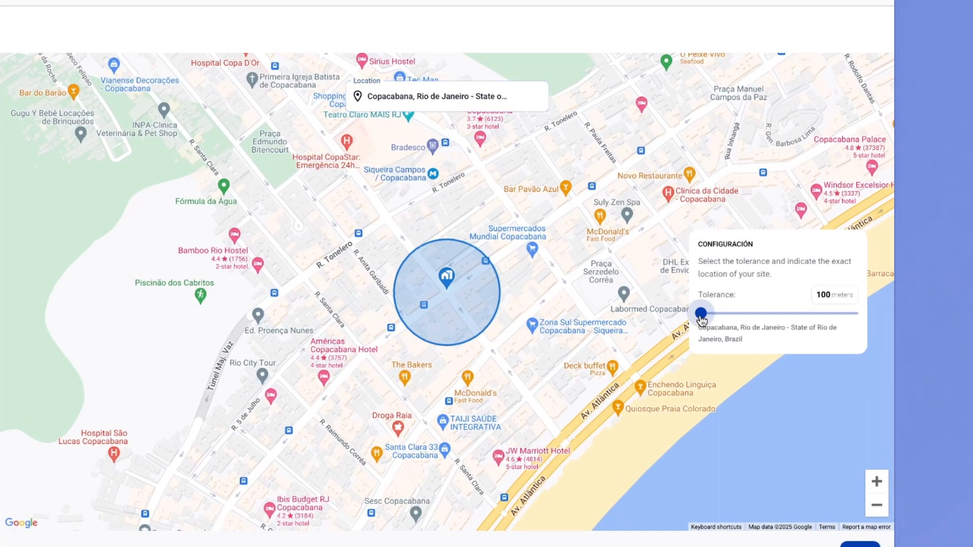
Set the site's location tolerance to 300 meters and proceed to the collaborator assignments
{"action": "left_click_drag", "start_coordinate": [701, 314], "coordinate": [710, 315]}
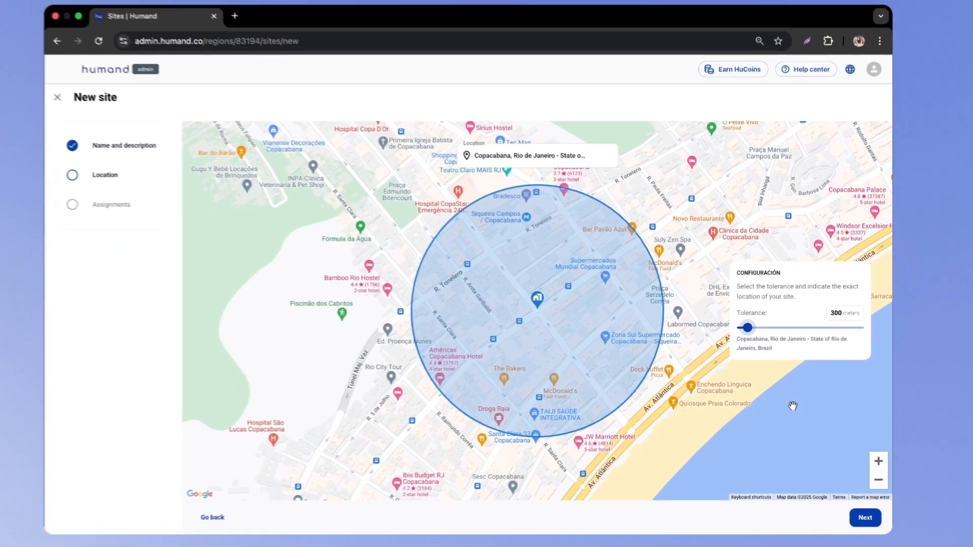
{"action": "left_click", "coordinate": [865, 517]}
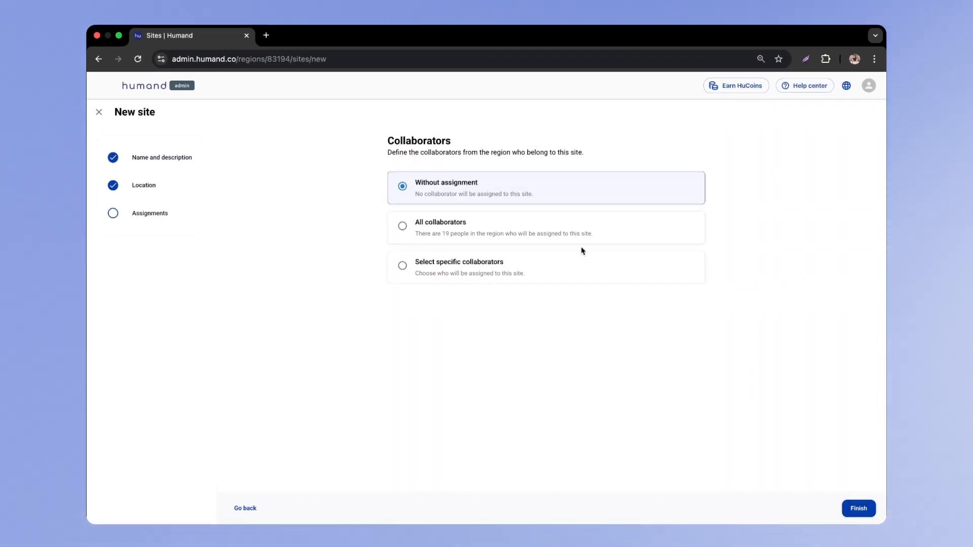
Assign all collaborators matching the Rio de Janeiro filter to the site as specific collaborators and finish creating it
{"action": "left_click", "coordinate": [596, 237]}
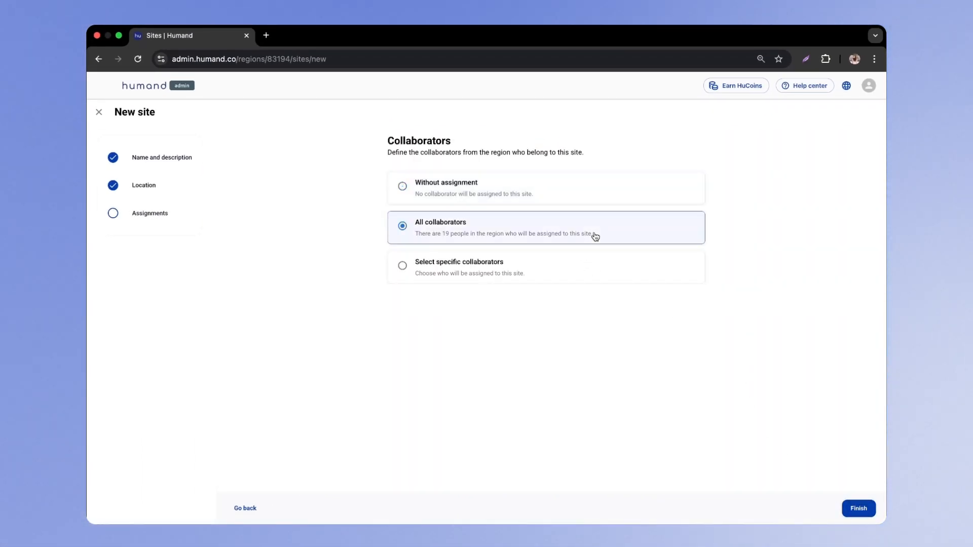
{"action": "left_click", "coordinate": [572, 260]}
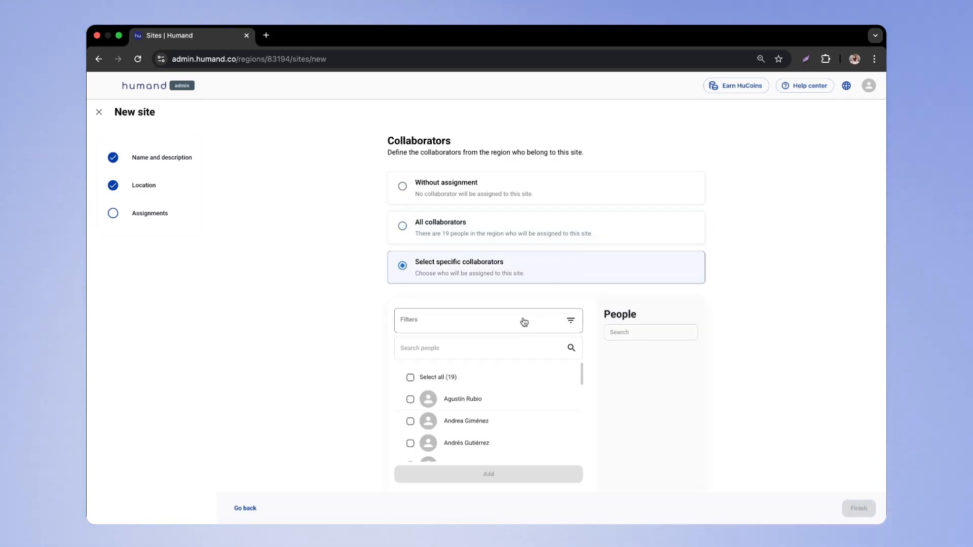
{"action": "left_click", "coordinate": [524, 322]}
{"action": "scroll", "coordinate": [492, 407], "scroll_direction": "down", "scroll_amount": 3}
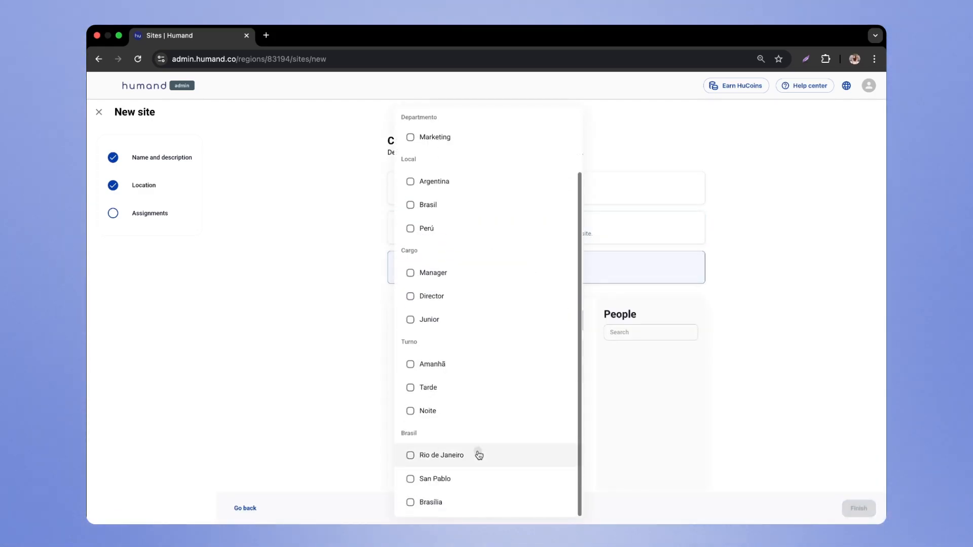
{"action": "left_click", "coordinate": [478, 454]}
{"action": "left_click", "coordinate": [624, 451]}
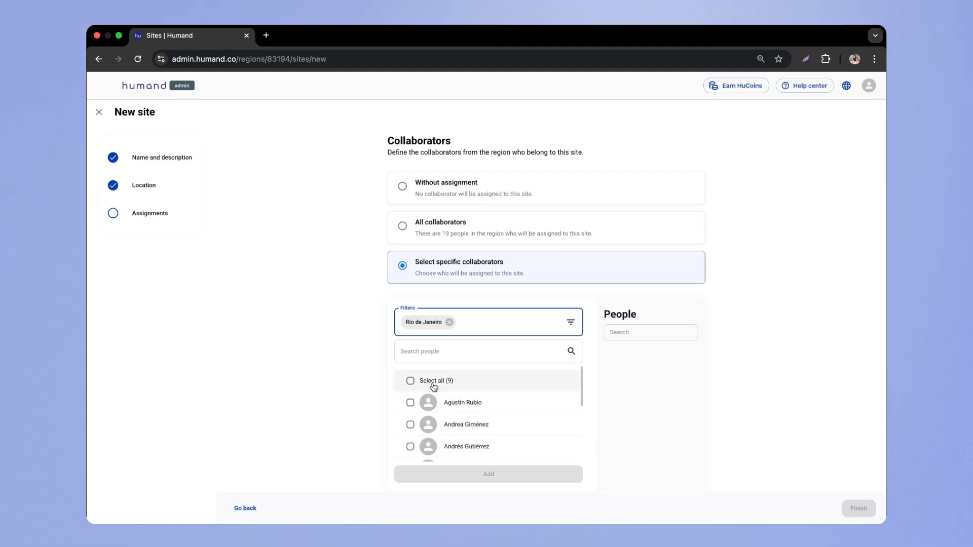
{"action": "left_click", "coordinate": [411, 381]}
{"action": "left_click", "coordinate": [491, 475]}
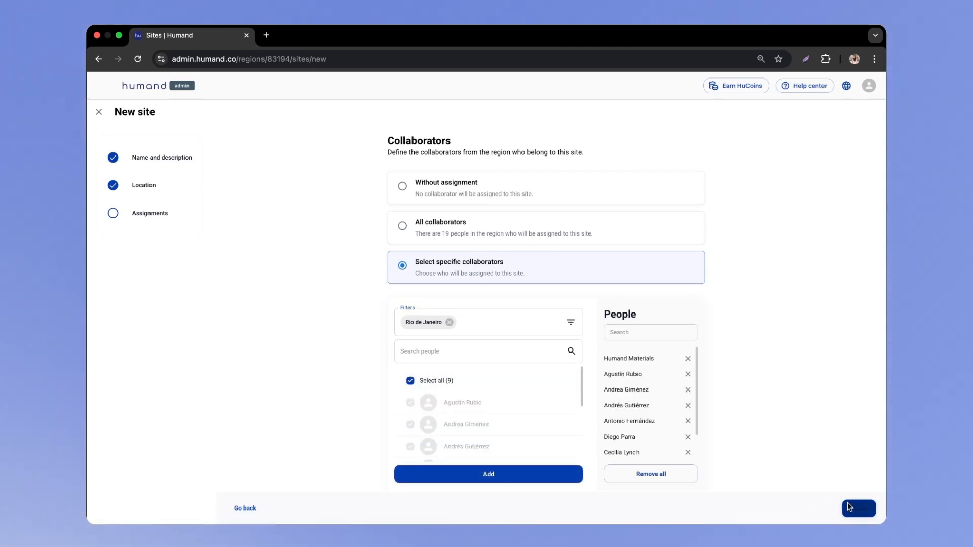
{"action": "left_click", "coordinate": [859, 508]}
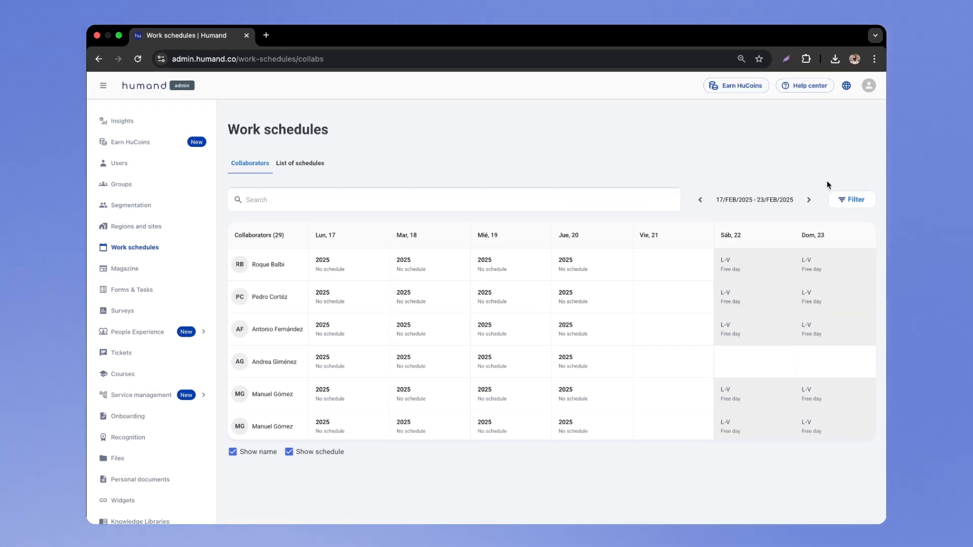
View the filter options for collaborators' work schedules and close them without applying any
{"action": "left_click", "coordinate": [849, 200]}
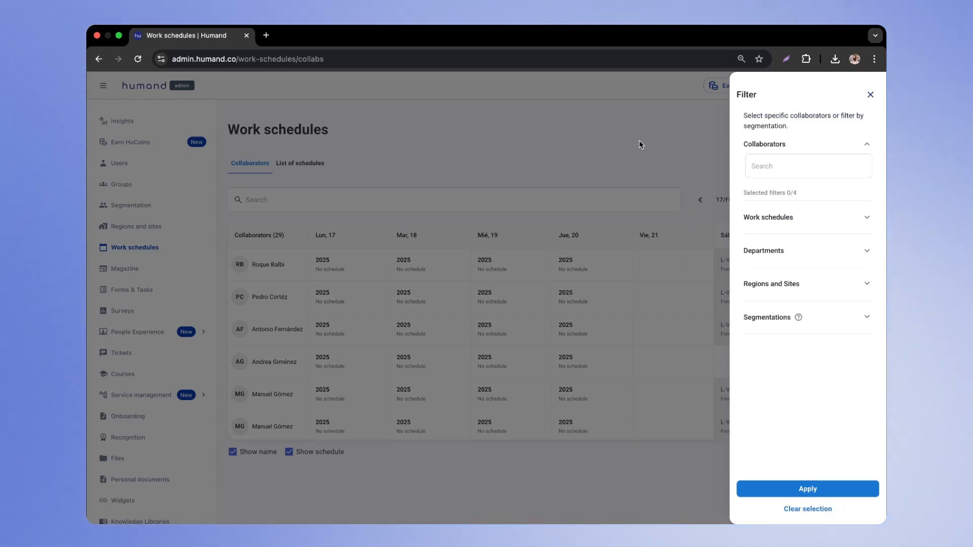
{"action": "left_click", "coordinate": [640, 145]}
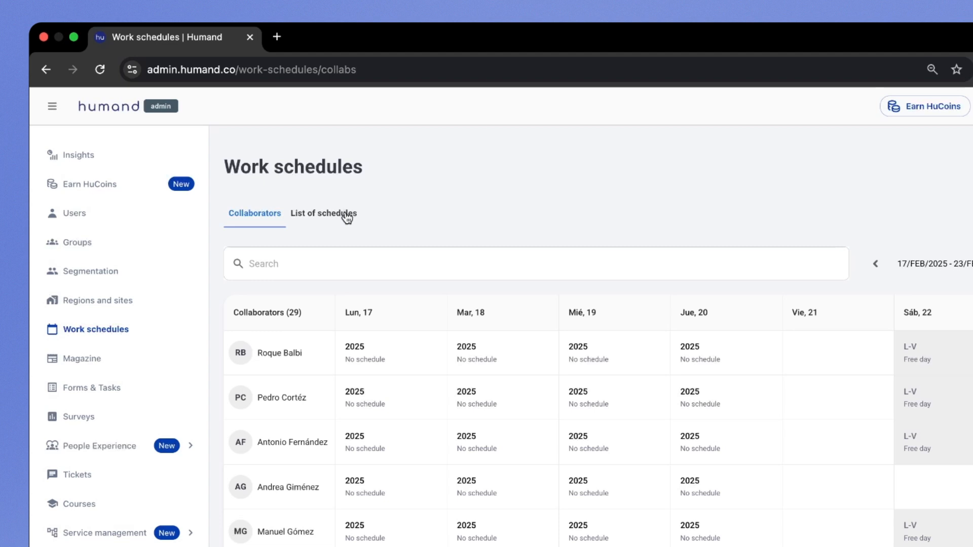
Start a new work schedule from the list of schedules and name it 2025
{"action": "left_click", "coordinate": [347, 217]}
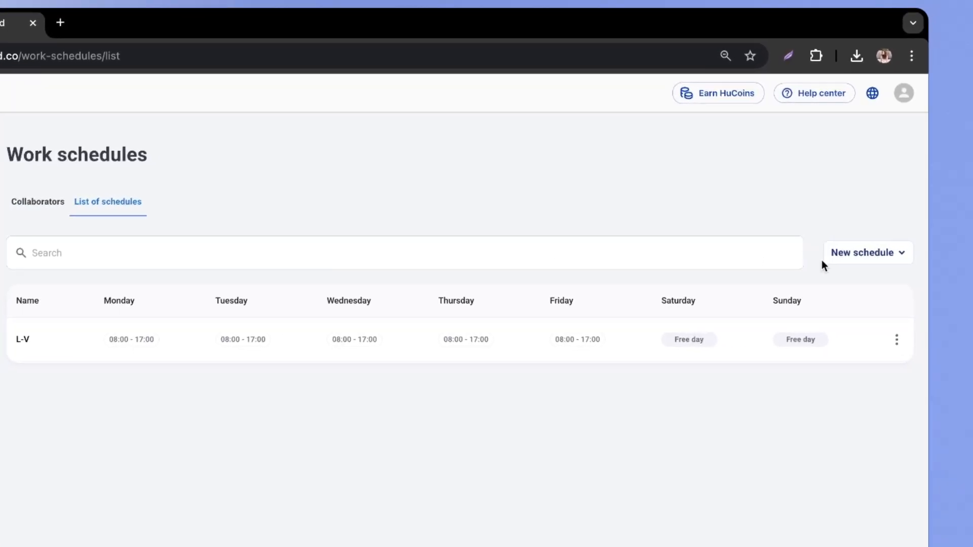
{"action": "left_click", "coordinate": [878, 246]}
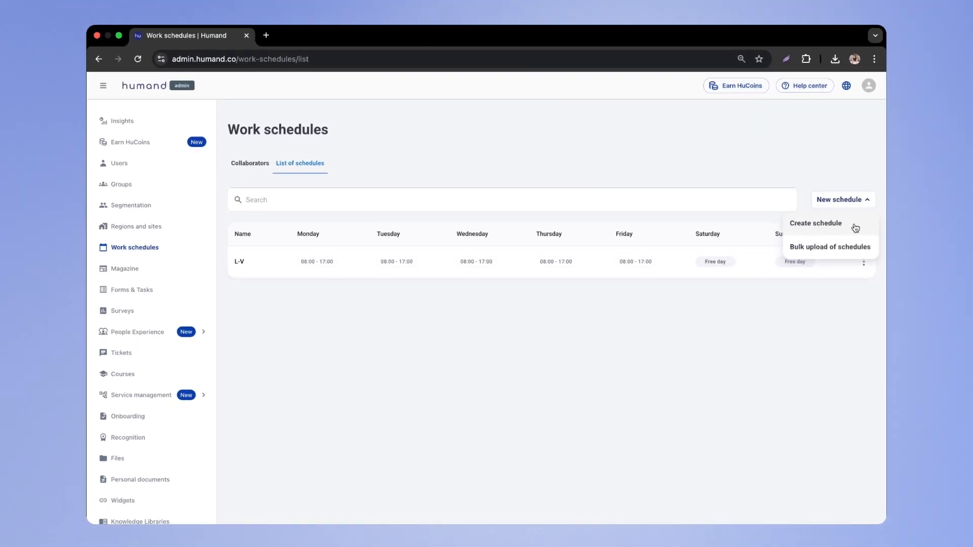
{"action": "left_click", "coordinate": [855, 228]}
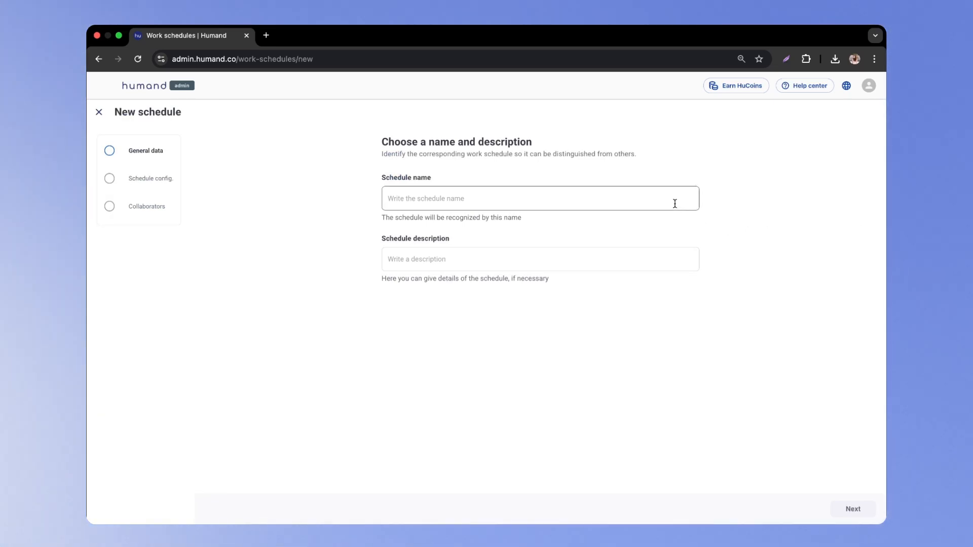
{"action": "left_click", "coordinate": [675, 202]}
{"action": "type", "text": "2025"}
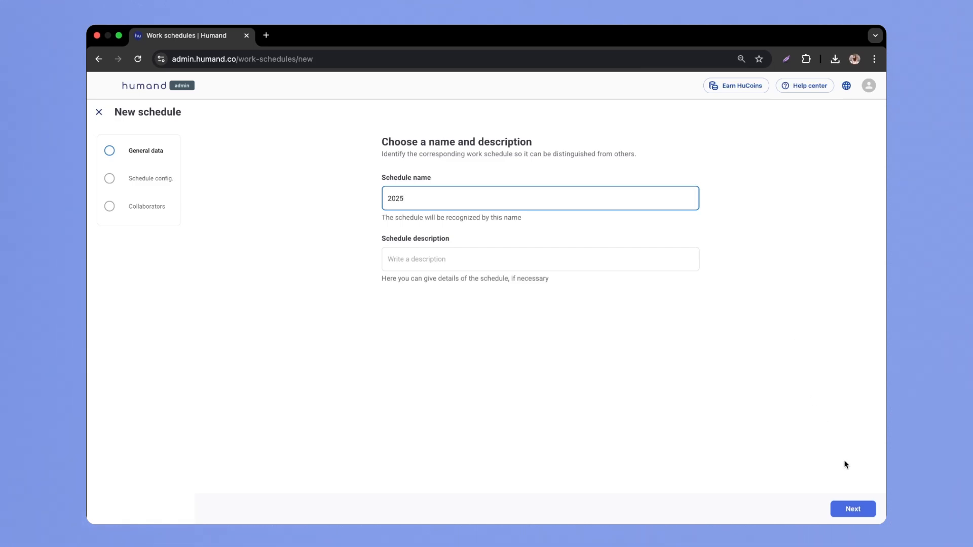
{"action": "left_click", "coordinate": [860, 511]}
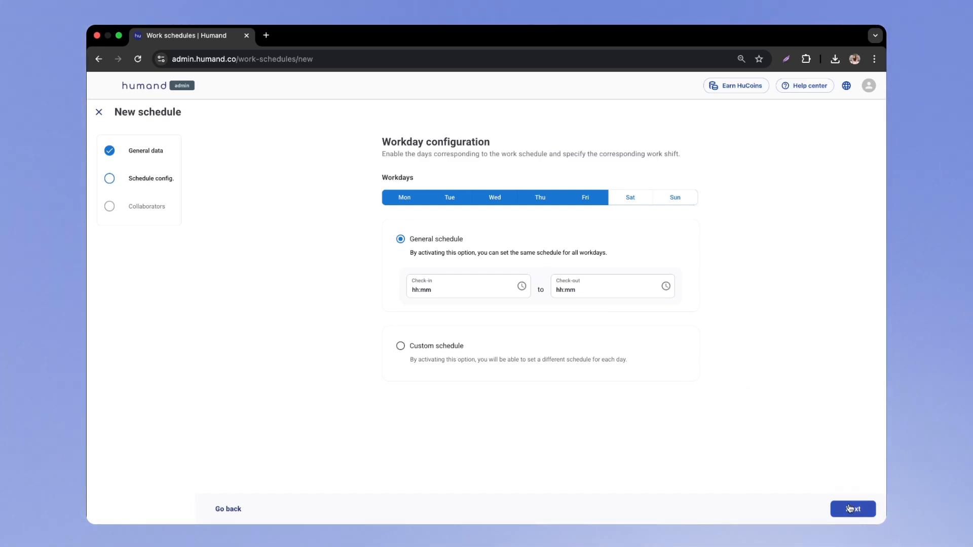
Keep the Monday to Friday general schedule without hours, leave collaborators unassigned, and confirm creating the schedule
{"action": "left_click", "coordinate": [850, 508]}
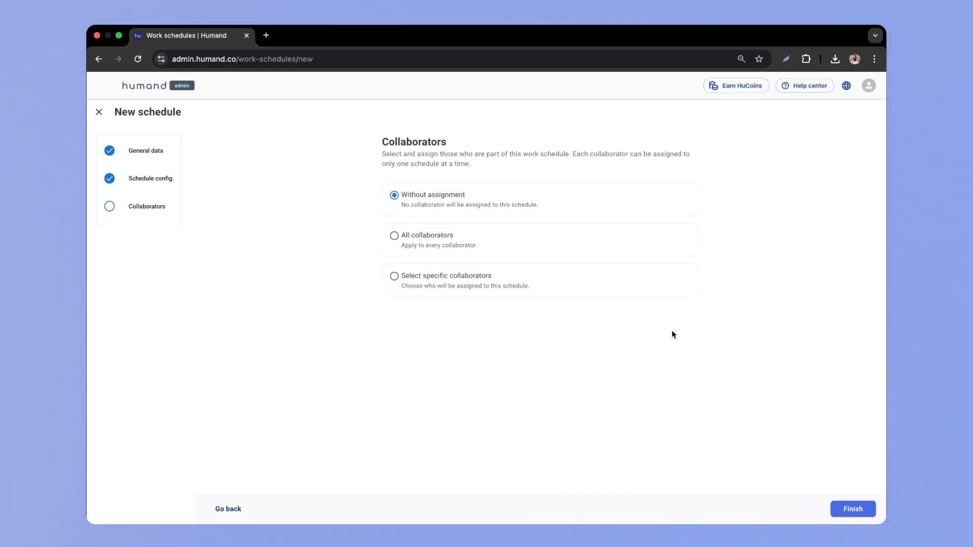
{"action": "left_click", "coordinate": [869, 508]}
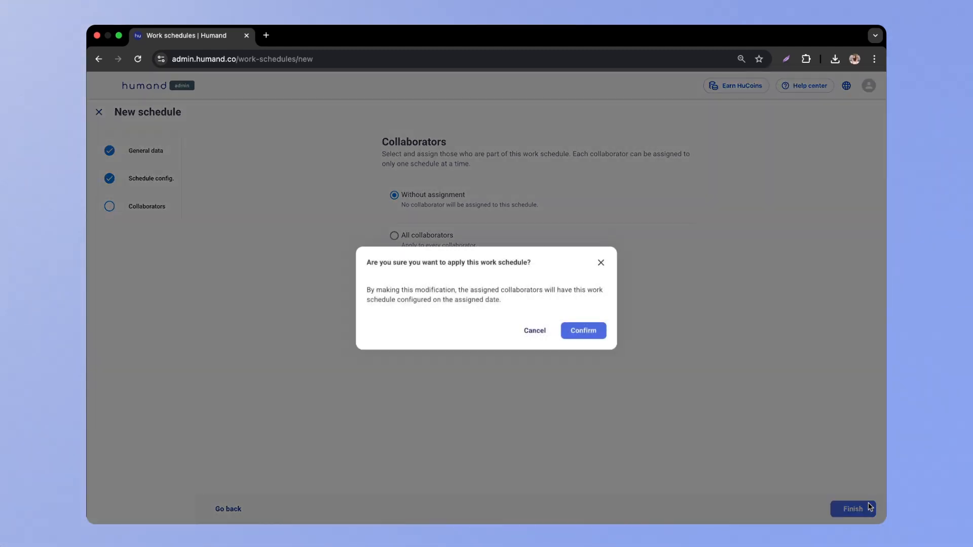
{"action": "left_click", "coordinate": [595, 336]}
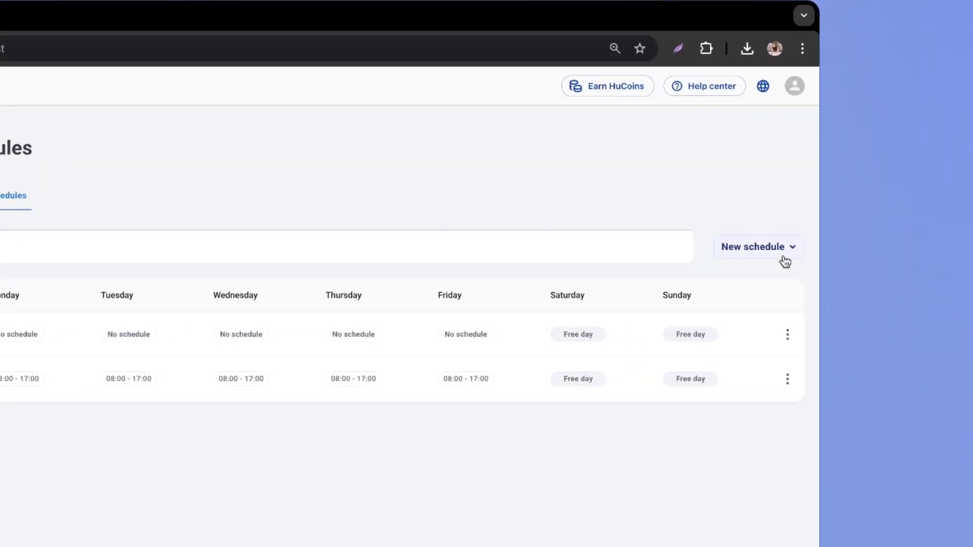
Start a bulk upload of work schedules and download its template spreadsheet
{"action": "left_click", "coordinate": [785, 259]}
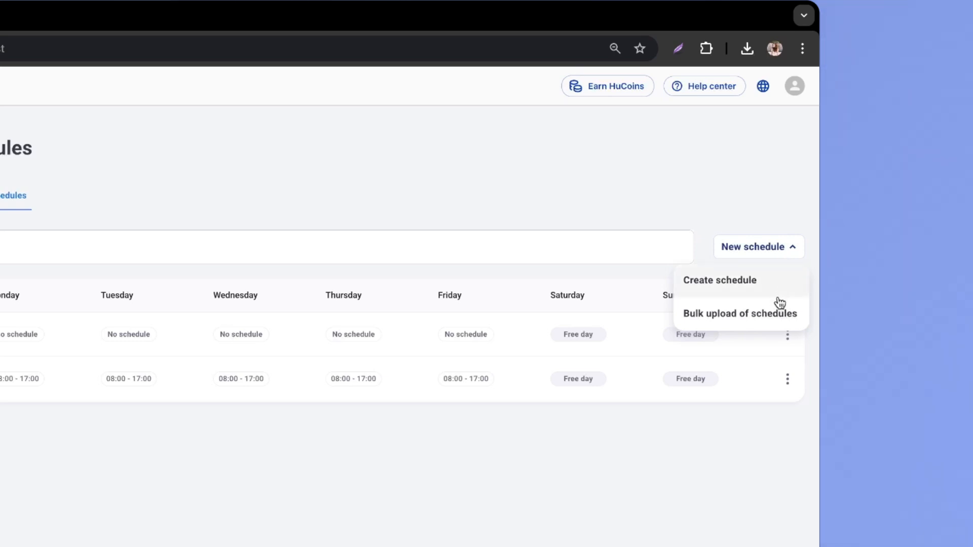
{"action": "left_click", "coordinate": [772, 313]}
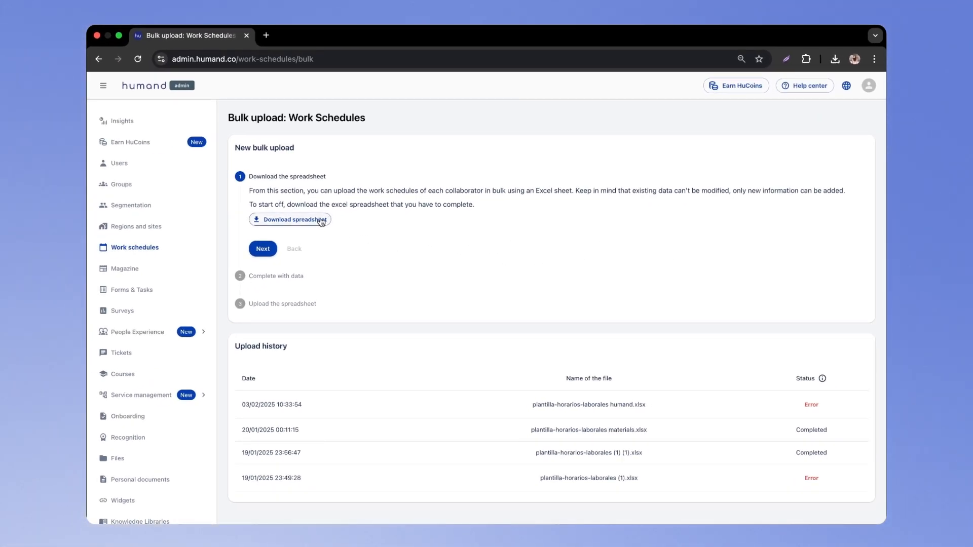
{"action": "left_click", "coordinate": [320, 220]}
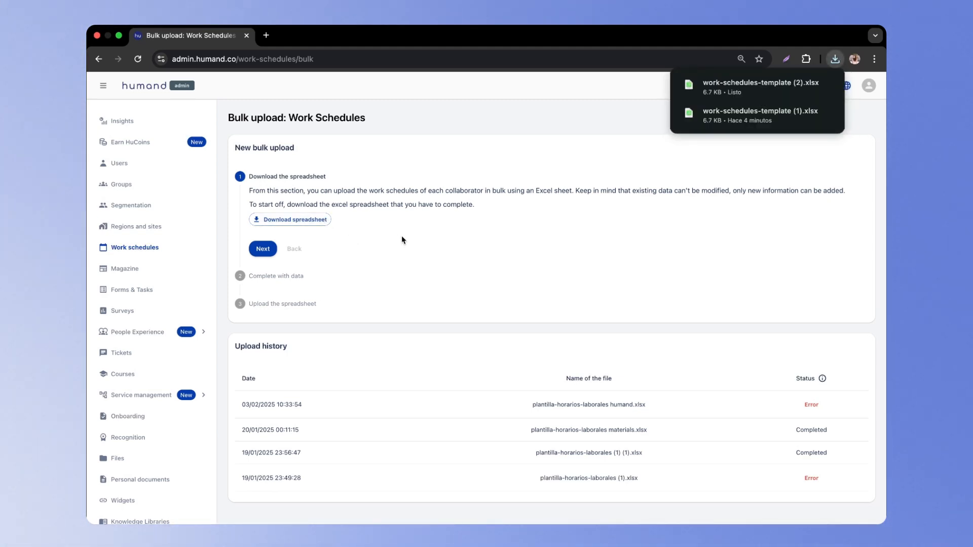
Proceed to the upload stage and attach the work-schedules-template file from the Escritorio folder
{"action": "left_click", "coordinate": [262, 248]}
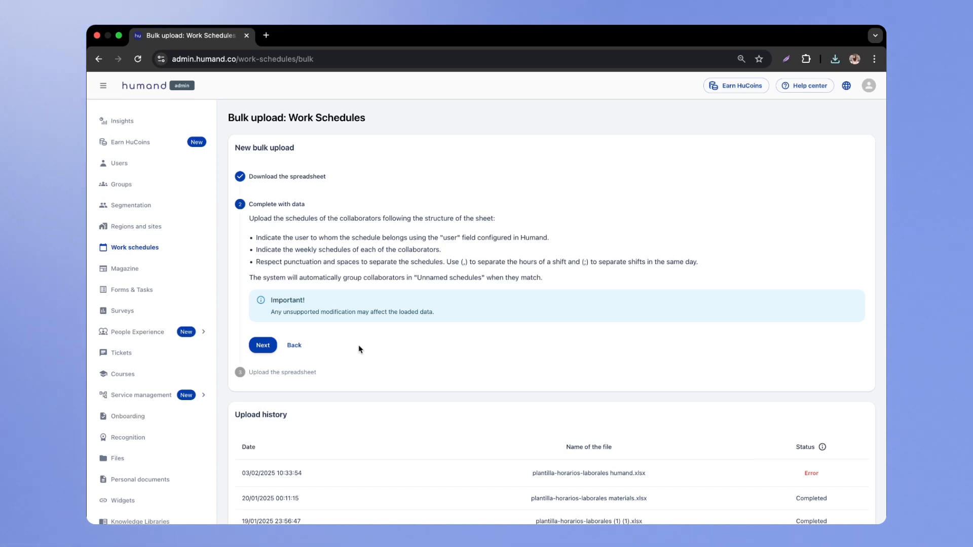
{"action": "left_click", "coordinate": [263, 345]}
{"action": "left_click", "coordinate": [268, 253]}
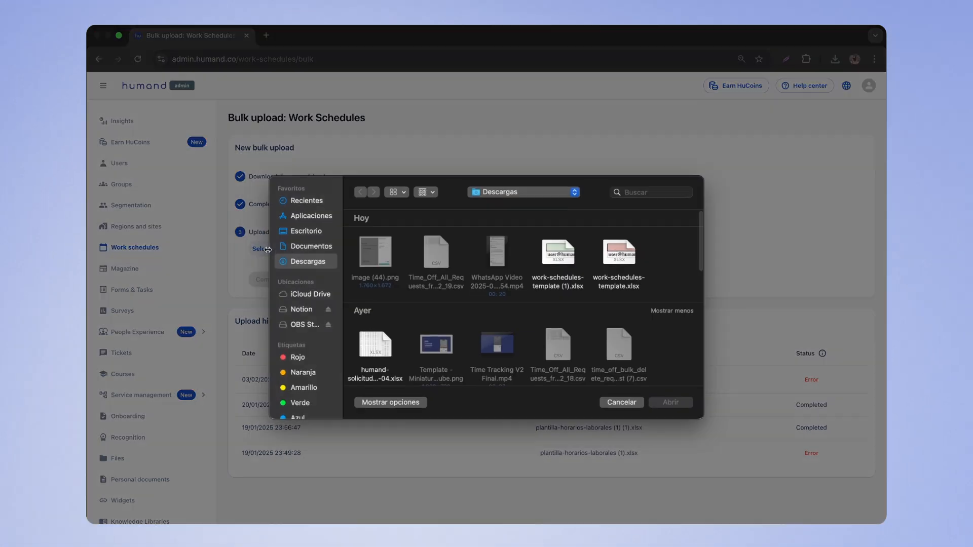
{"action": "left_click", "coordinate": [306, 233]}
{"action": "left_click", "coordinate": [450, 261]}
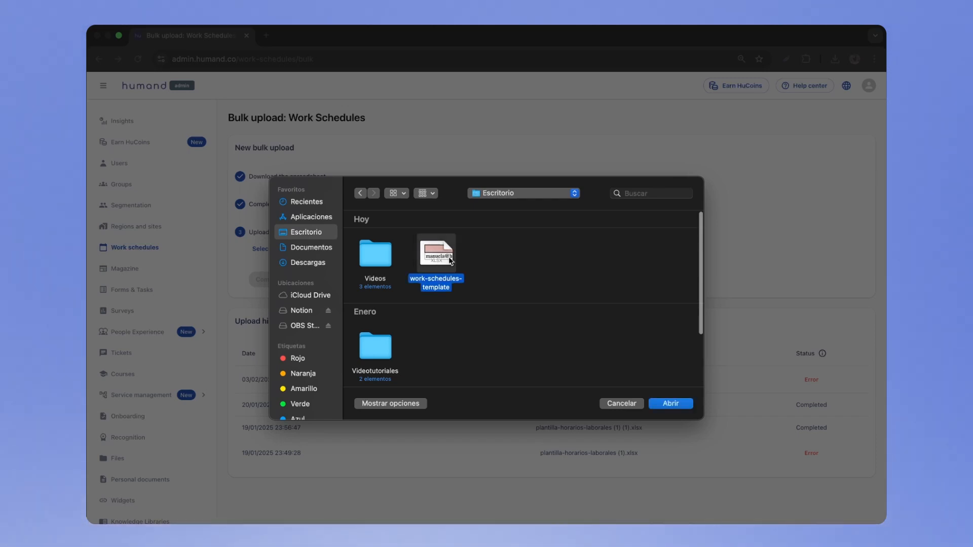
{"action": "left_click", "coordinate": [671, 404]}
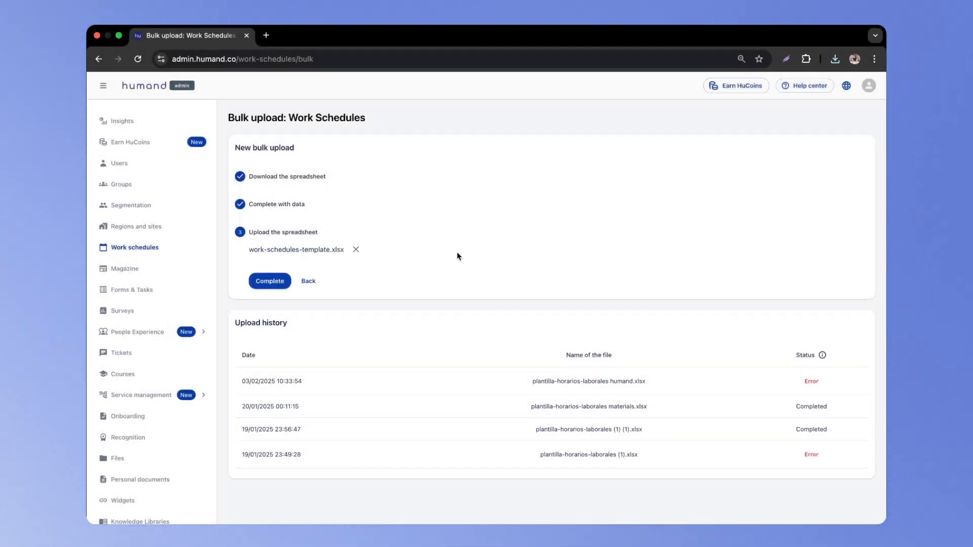